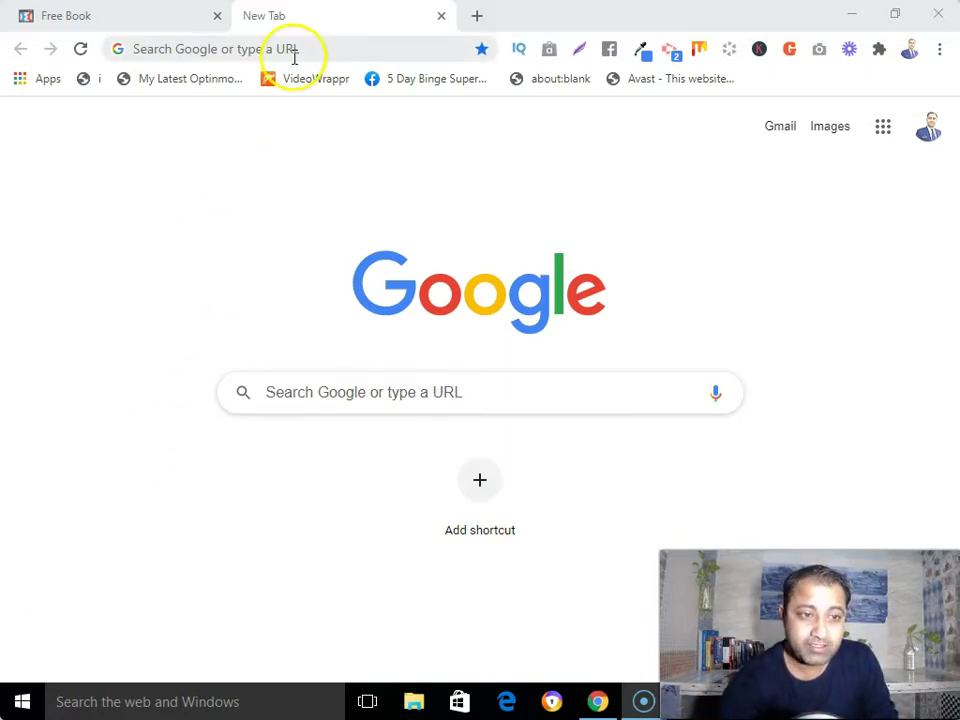
Search Google for 'privacy policy generator' and bring up the link menu on the privacypolicygenerator.info result
click(294, 52)
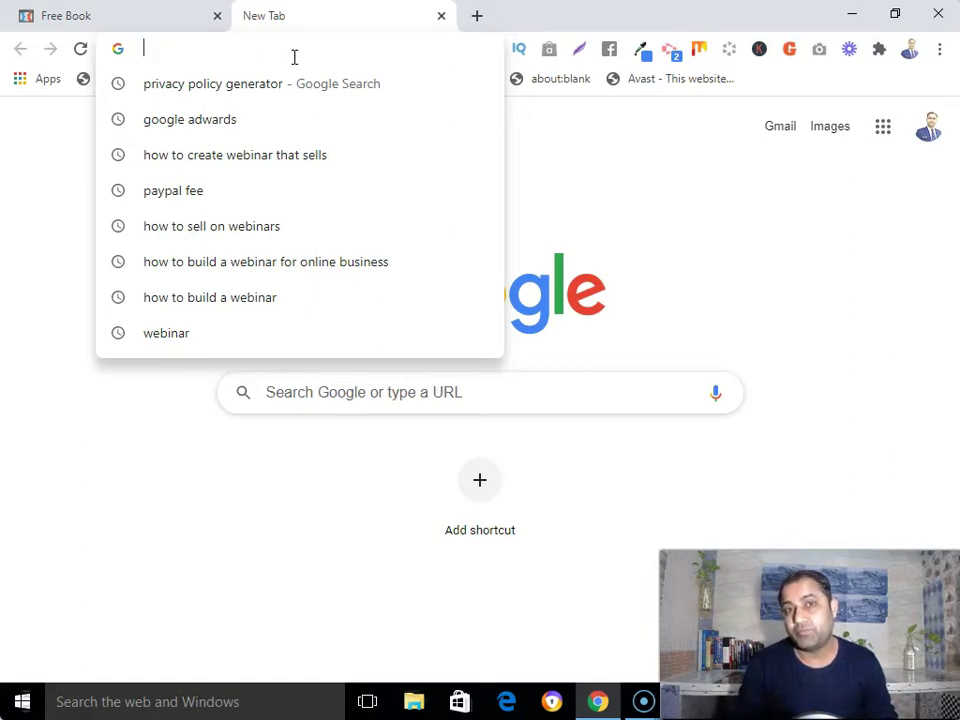
click(272, 448)
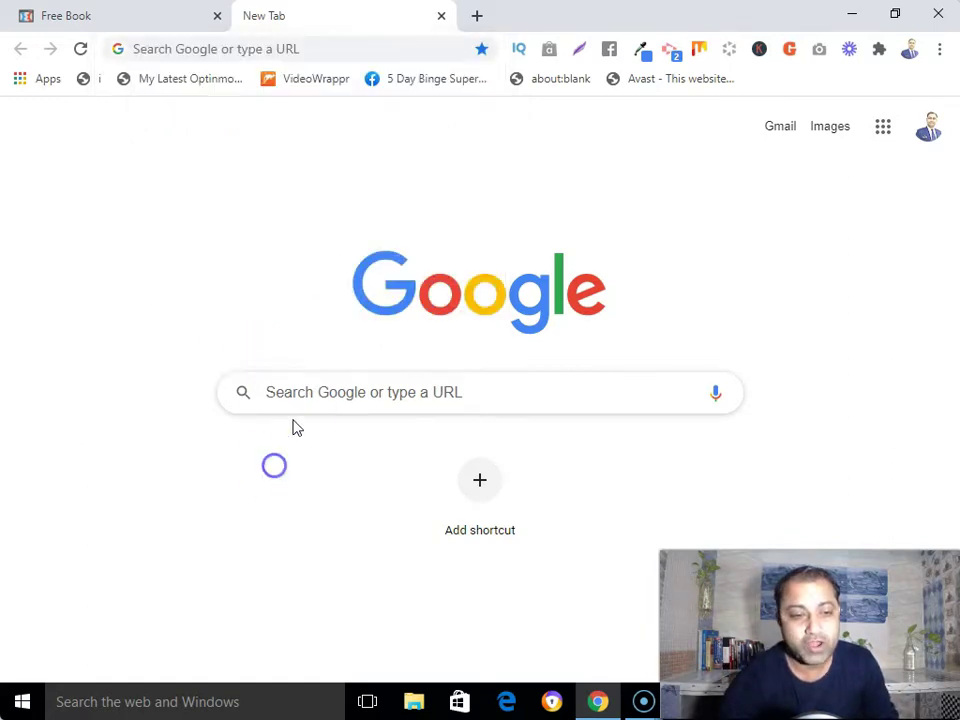
click(302, 403)
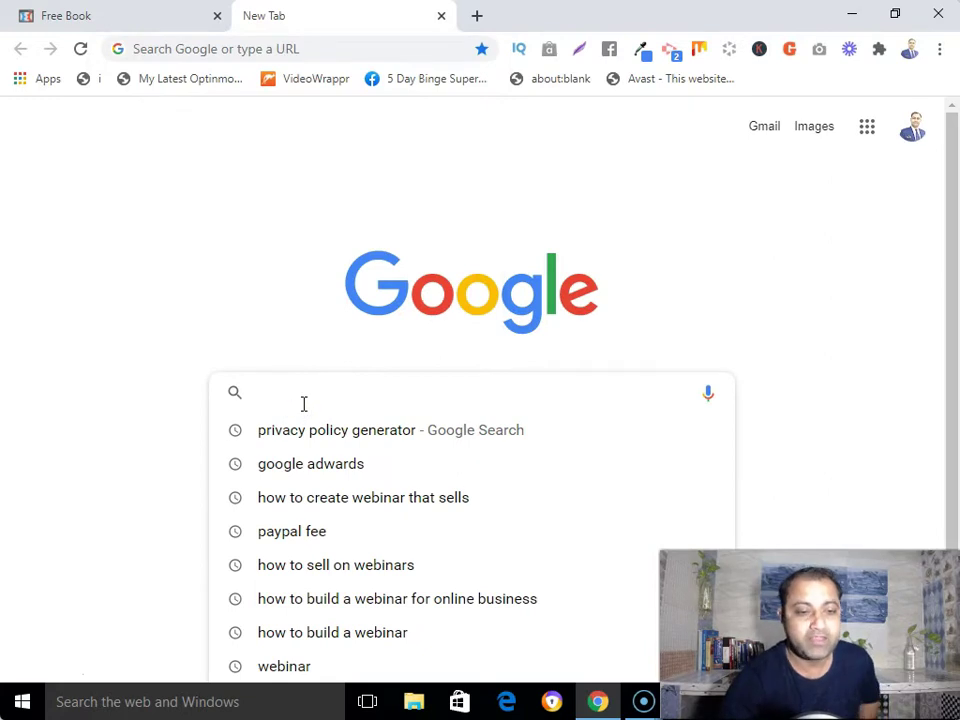
click(297, 445)
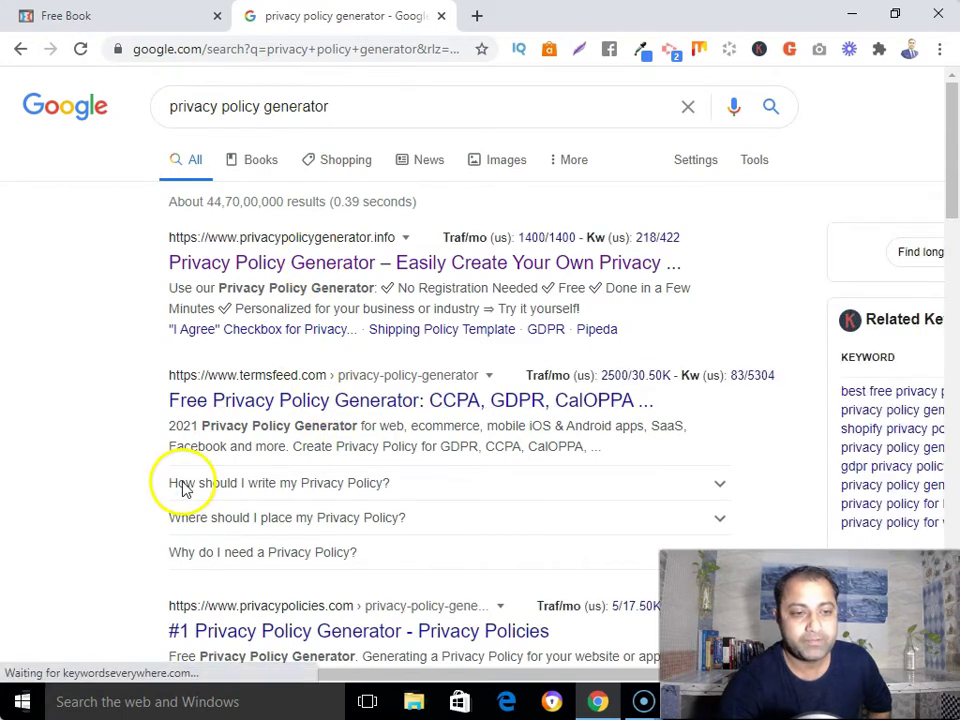
scroll(345, 197, down, 2)
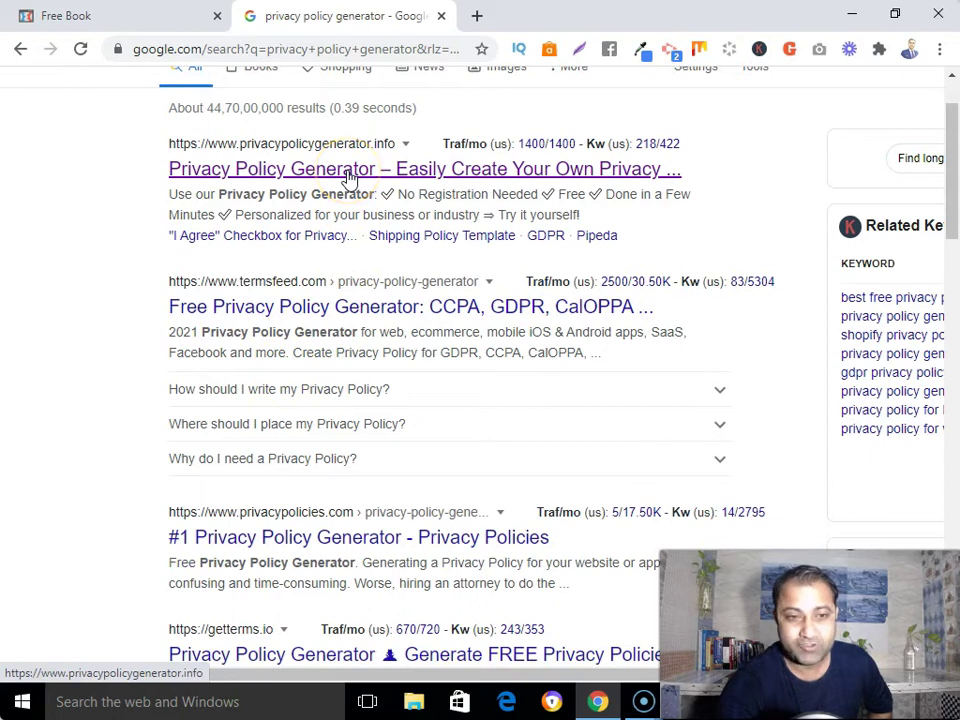
right_click(348, 175)
Open the generator site in a new tab and enter the owner's name as the company name
click(380, 184)
click(495, 18)
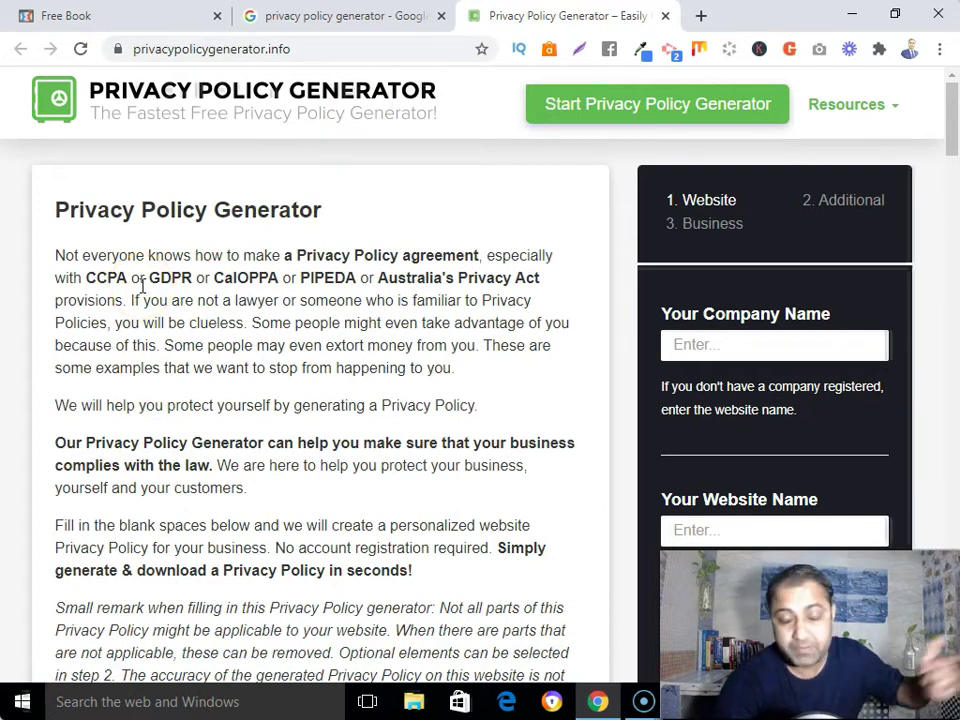
scroll(690, 330, down, 1)
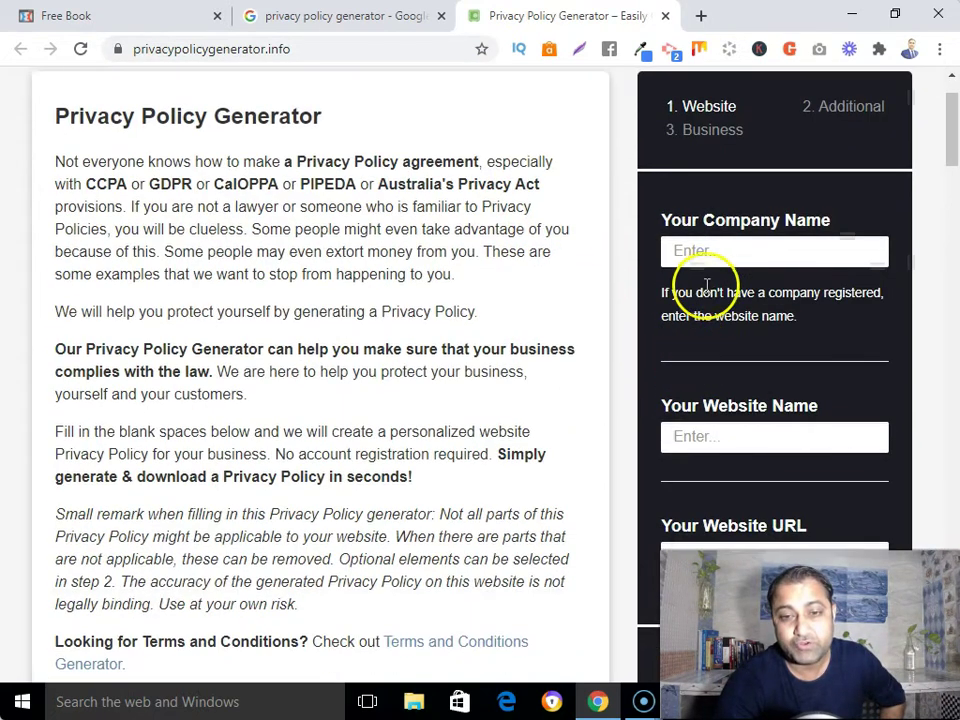
click(706, 251)
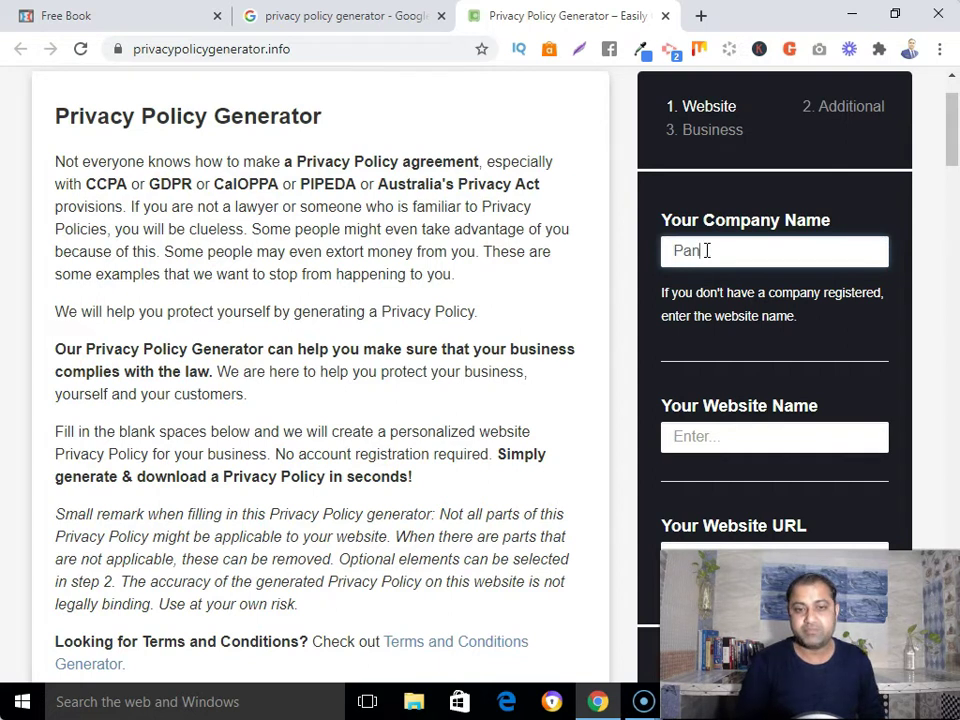
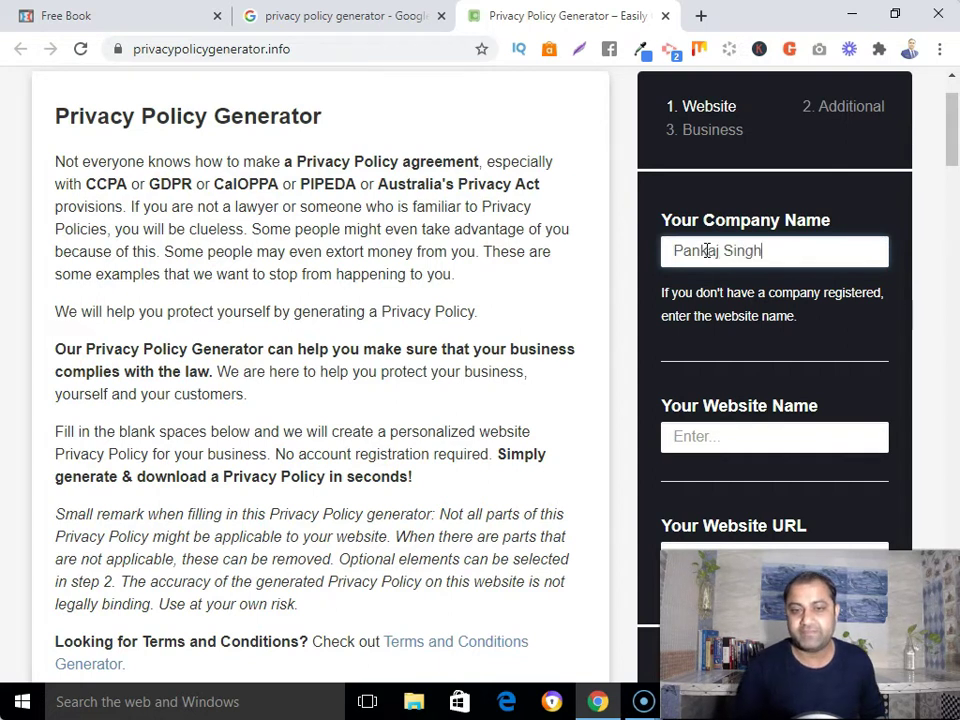
Set the website name to Digital Affiliate Business
scroll(735, 447, down, 1)
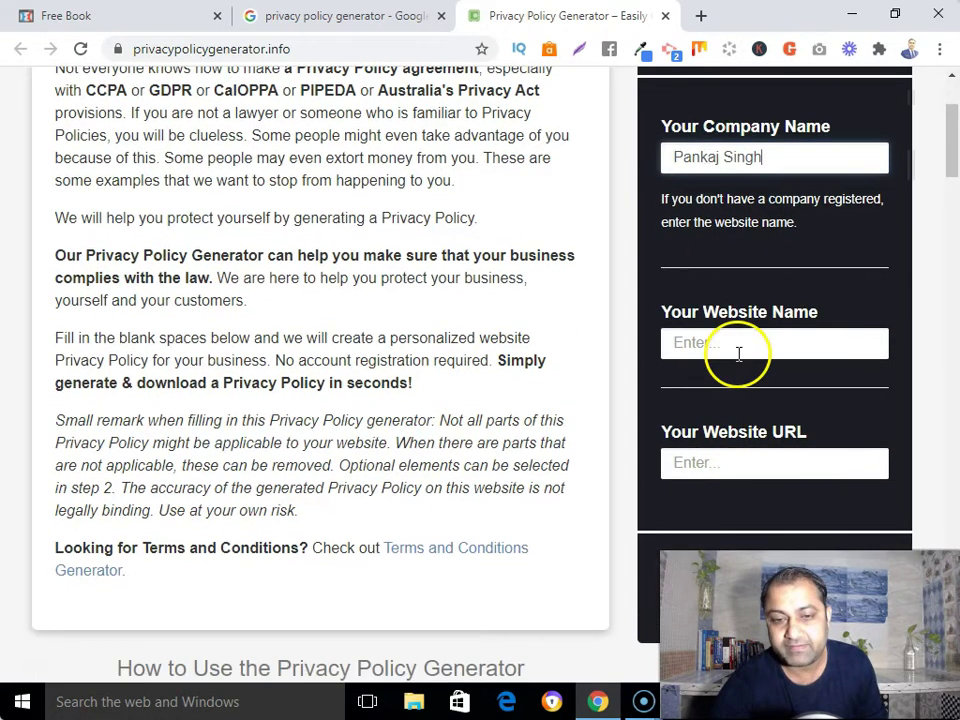
click(737, 343)
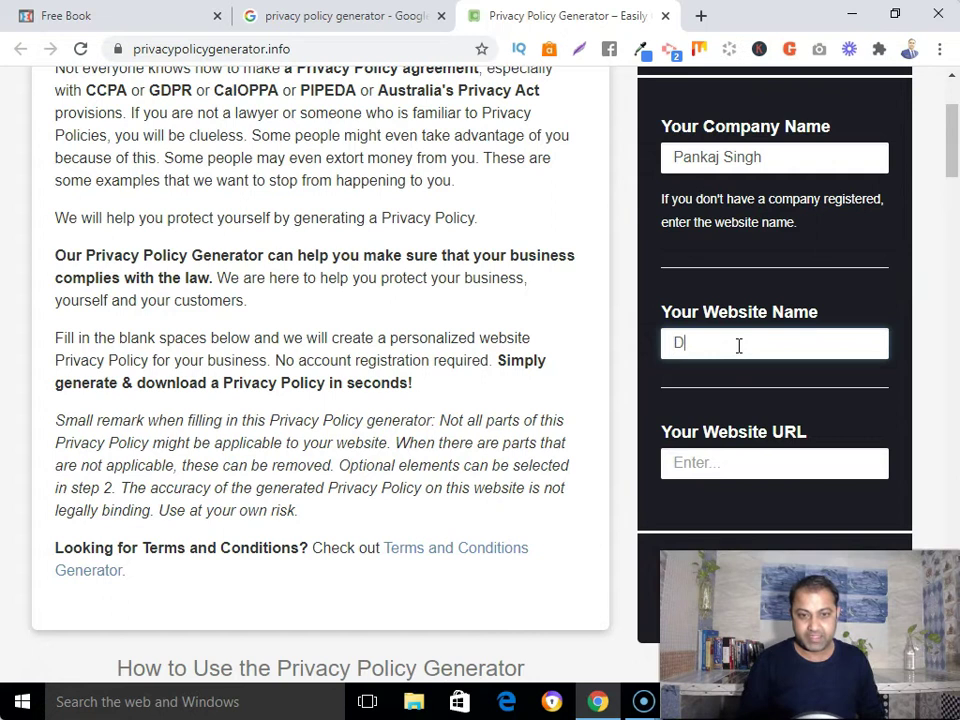
text(igital)
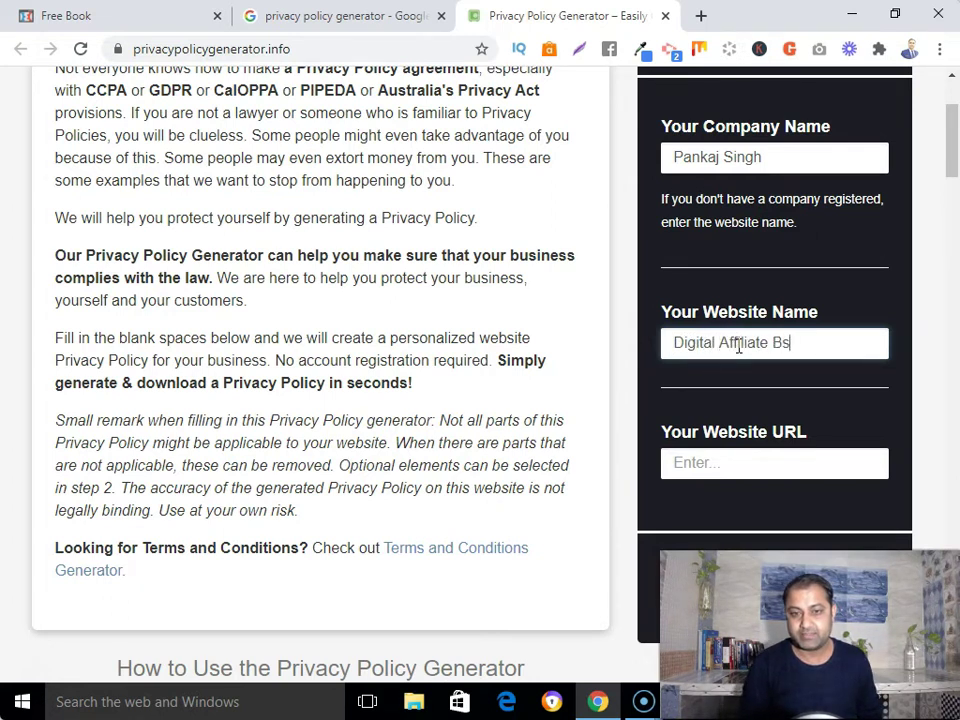
text( Affiliate Business)
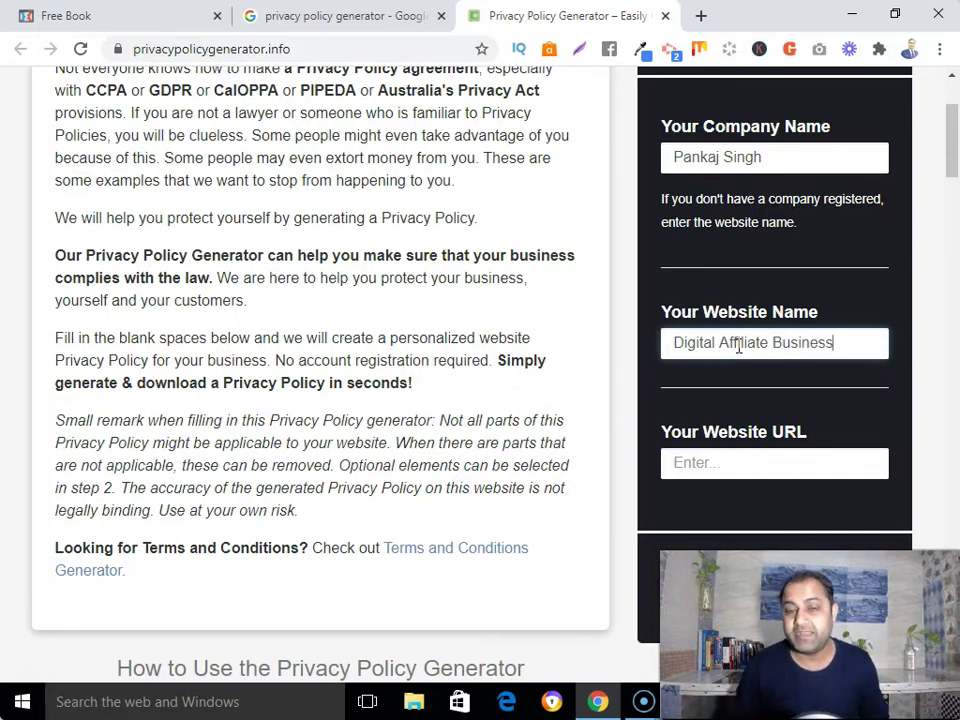
scroll(738, 346, down, 1)
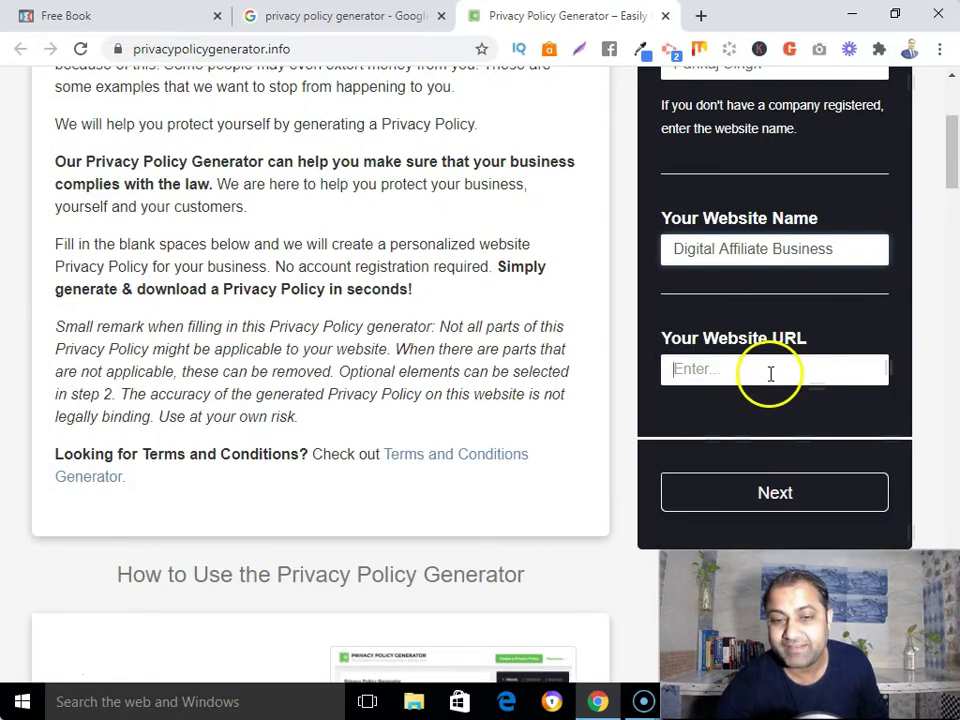
click(771, 373)
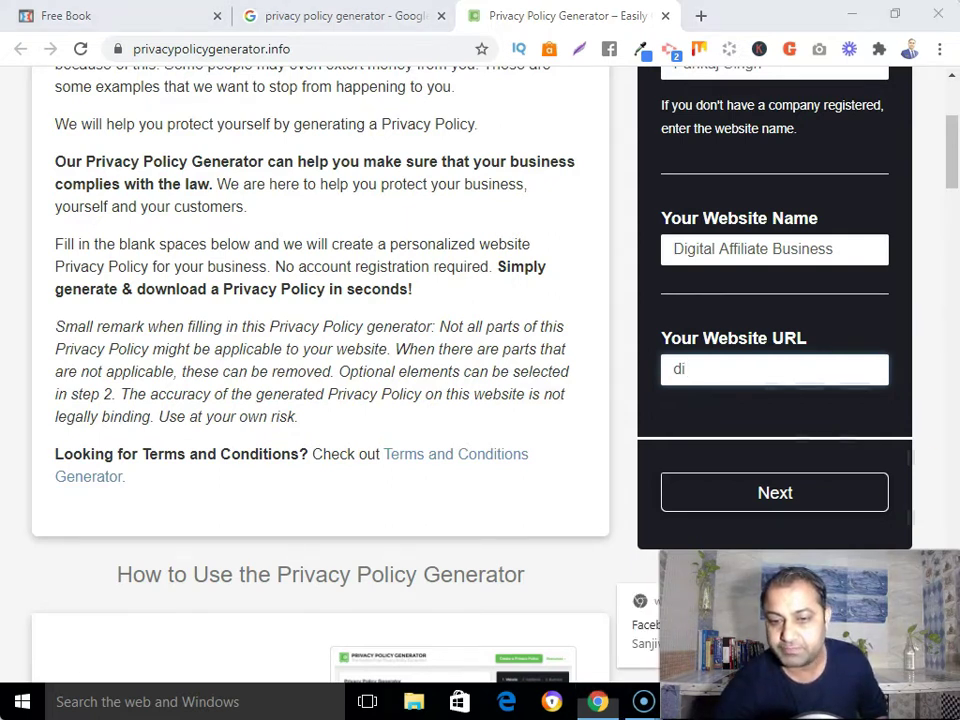
click(752, 428)
click(726, 377)
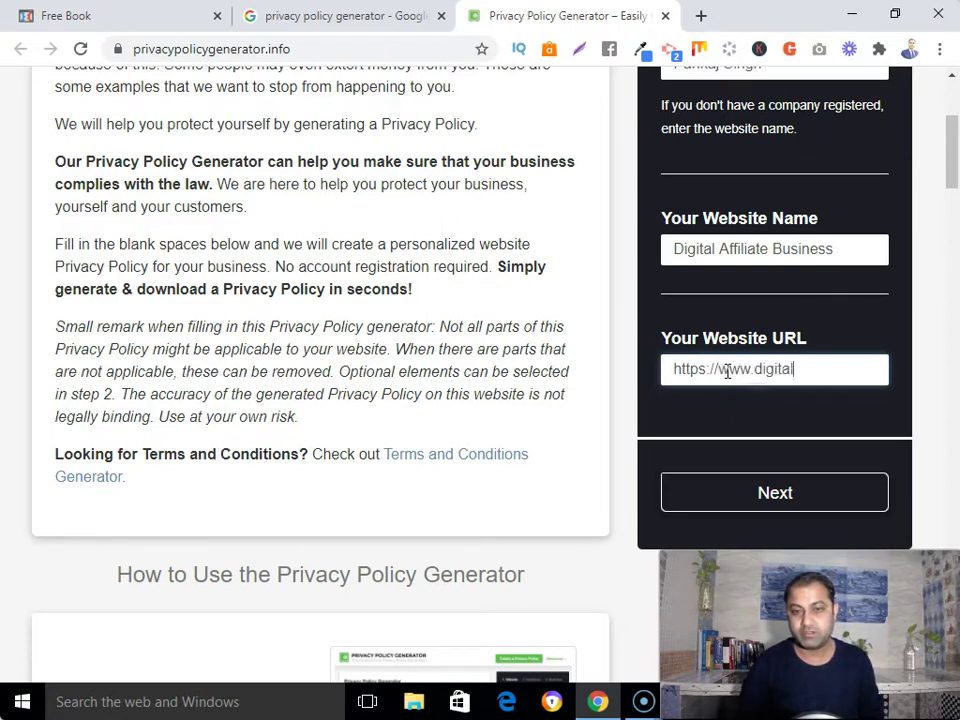
text(ffiliatebus)
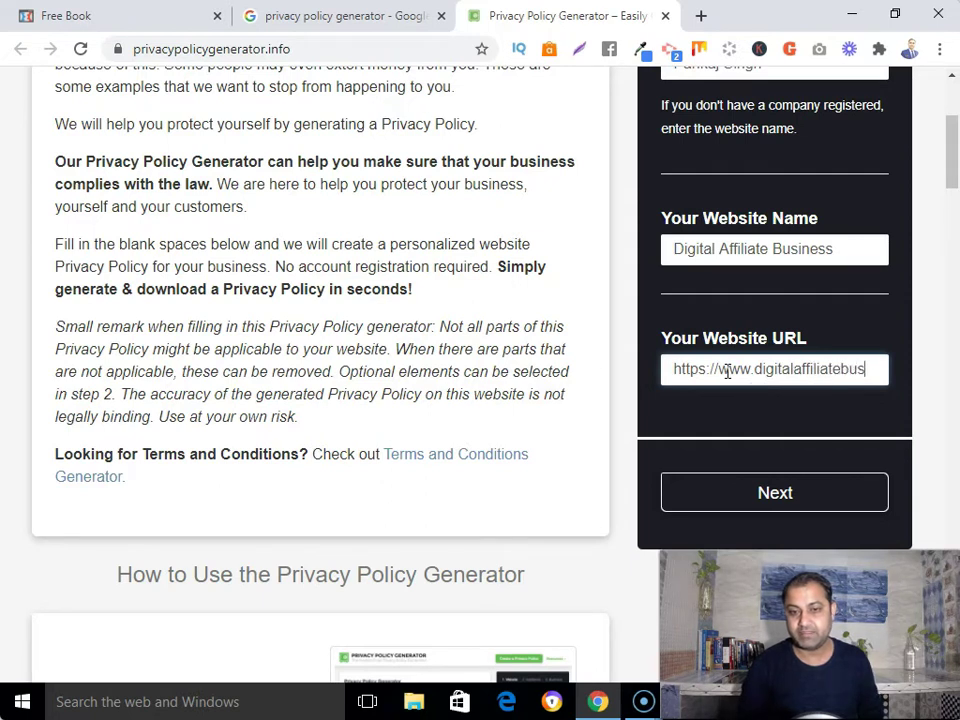
text(iness.com)
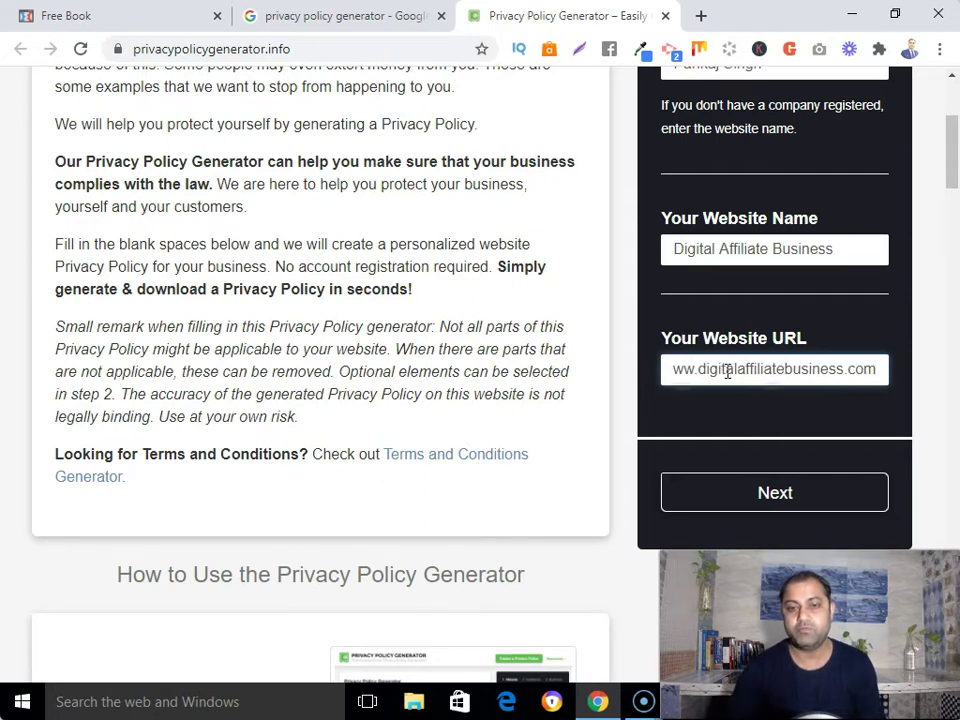
click(814, 489)
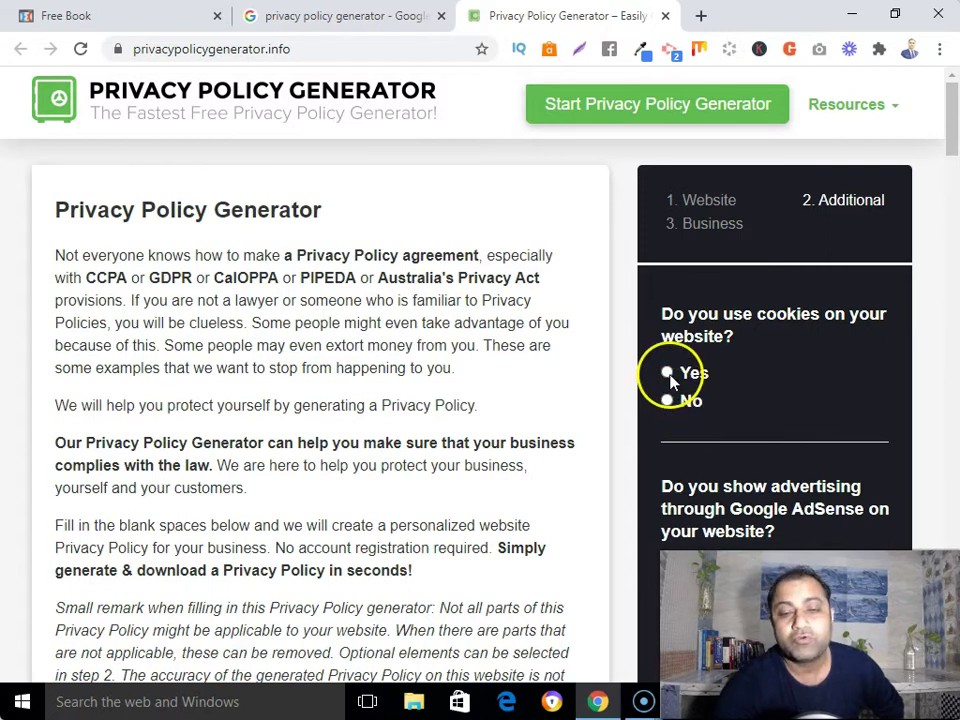
Answer No for cookies, Google AdSense and third-party ads, then continue to step 3, Business
click(667, 401)
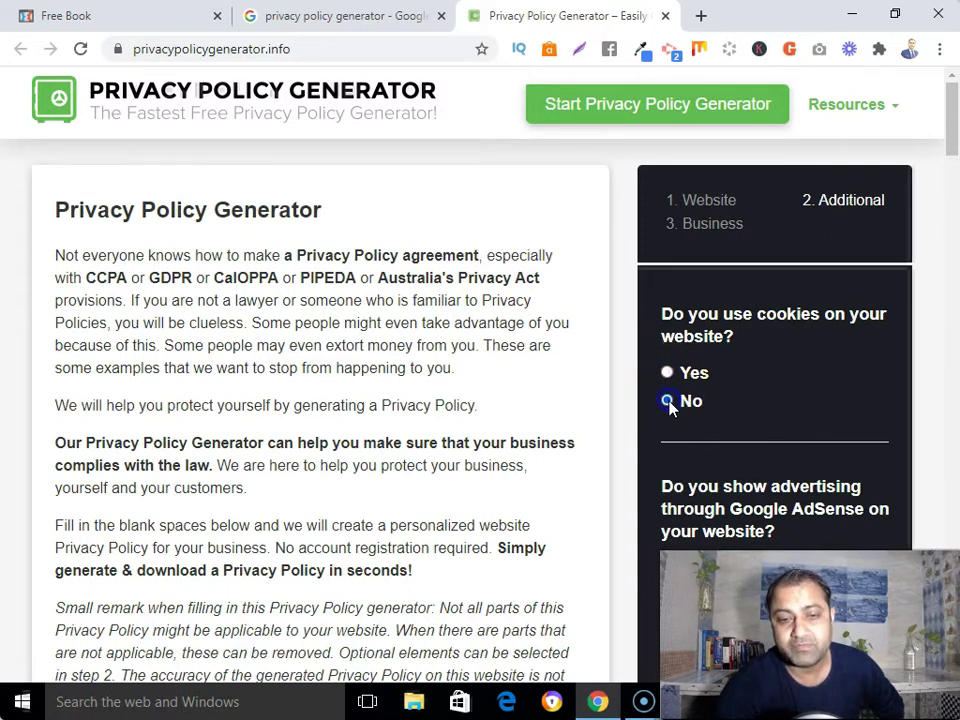
scroll(700, 405, down, 3)
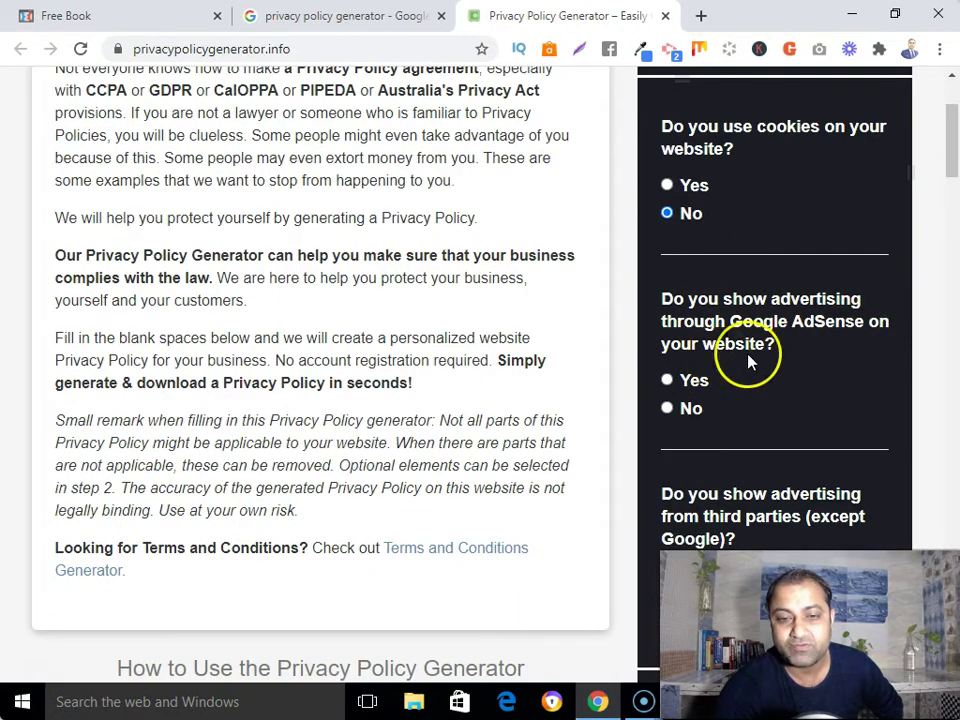
click(667, 409)
scroll(720, 450, down, 3)
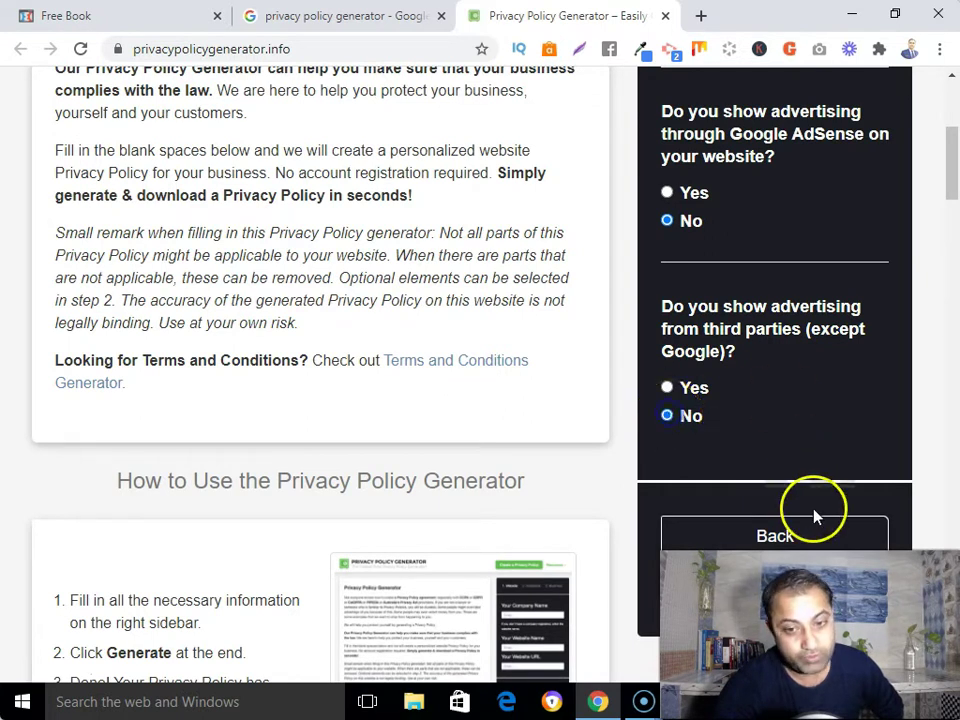
scroll(815, 515, down, 3)
click(773, 395)
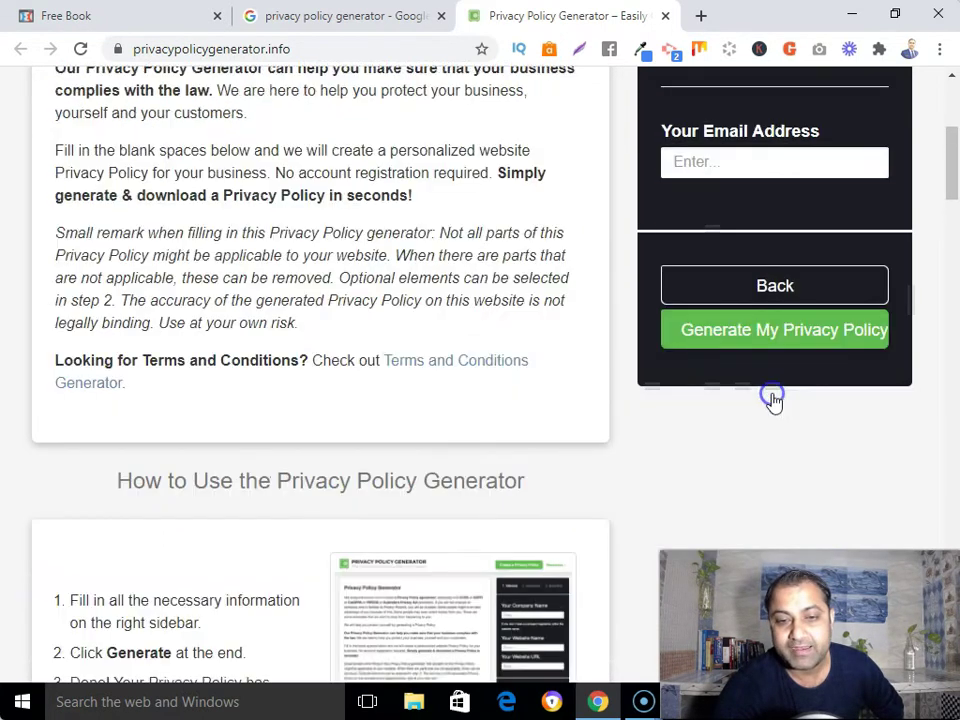
Set the business country to India and the state to Haryana
click(868, 254)
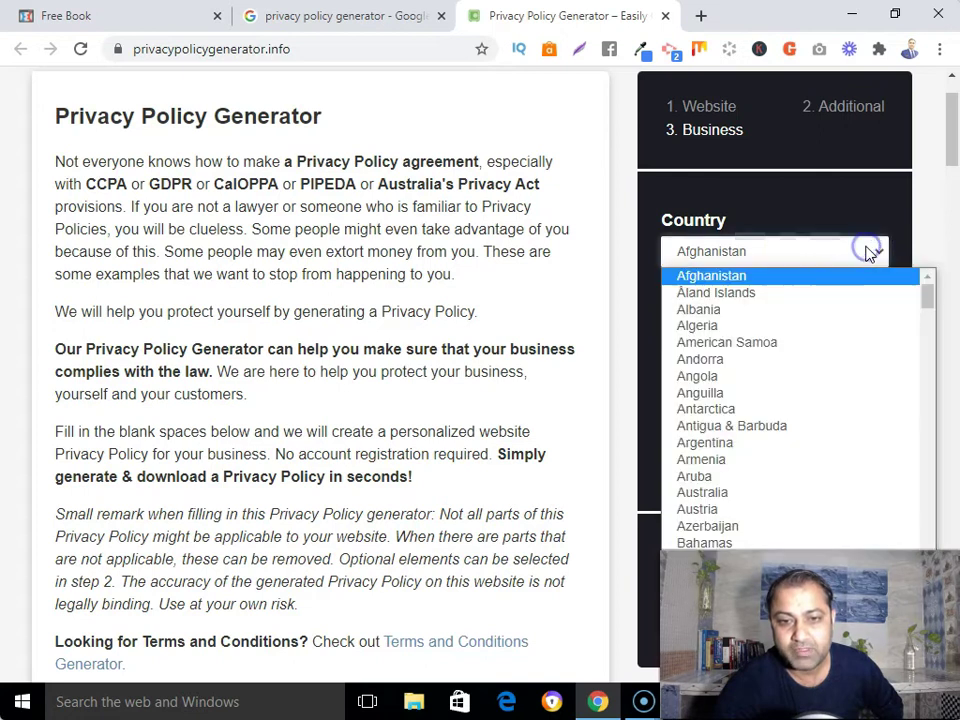
scroll(700, 439, down, 8)
scroll(705, 430, down, 10)
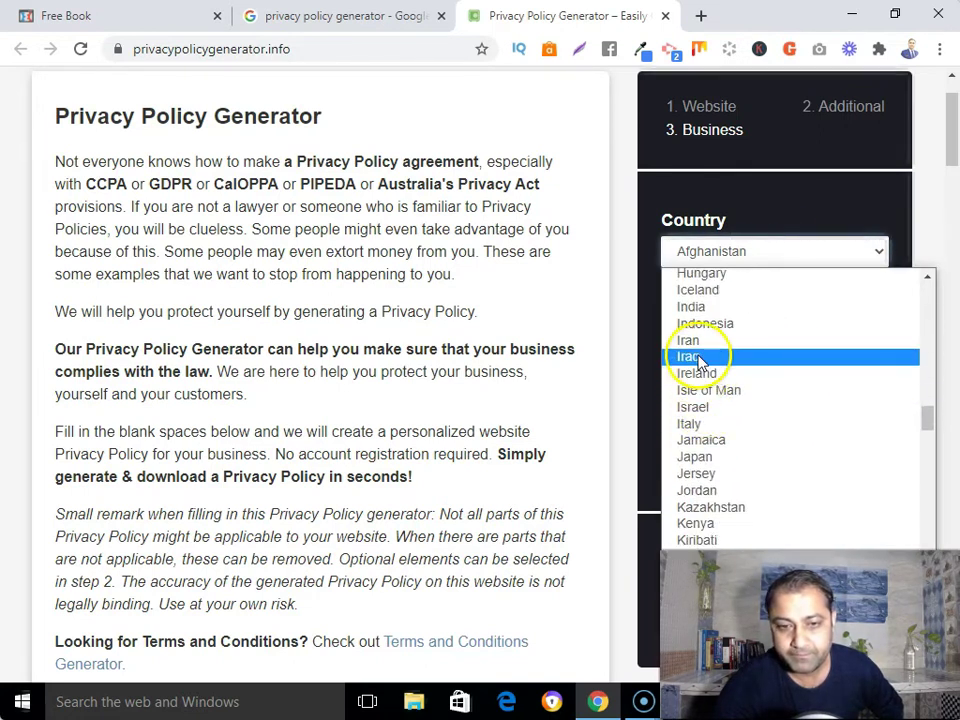
click(699, 307)
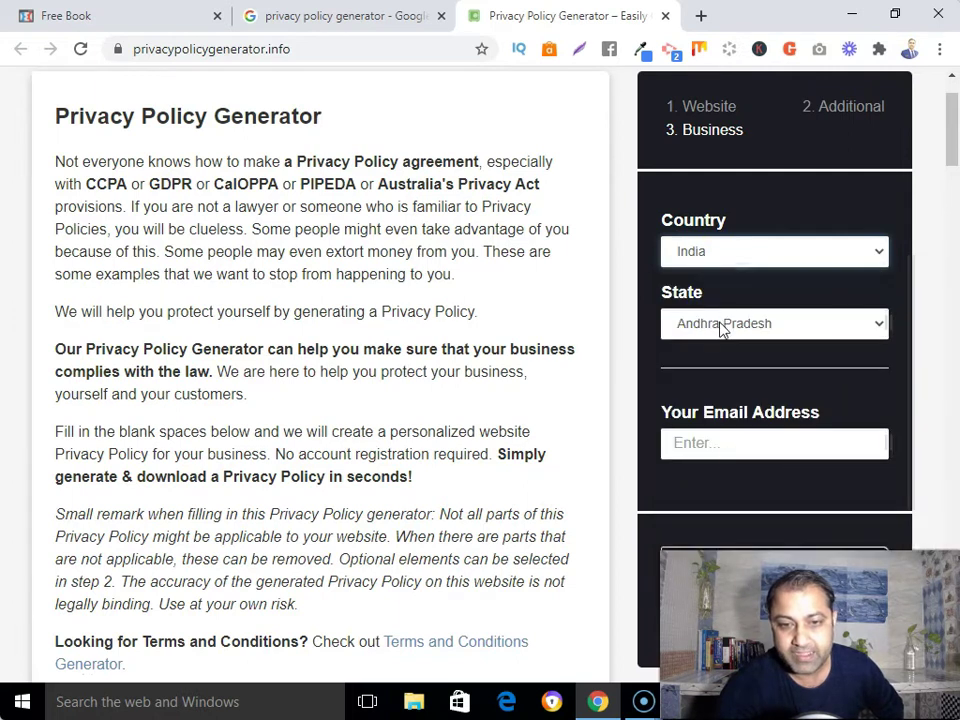
click(722, 326)
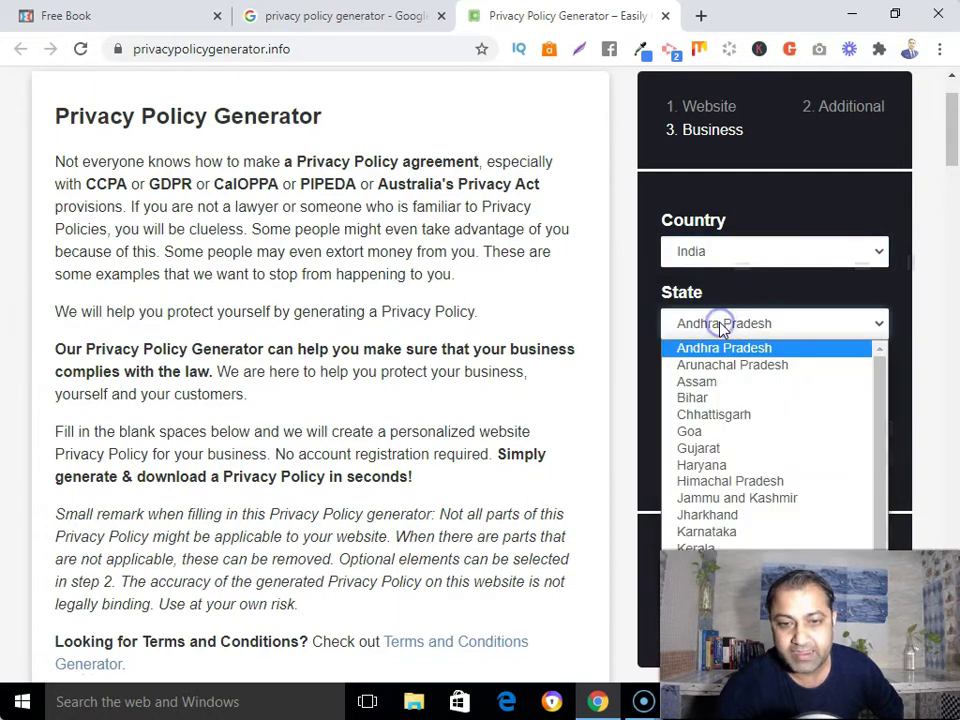
click(705, 465)
Enter the contact e-mail address and generate the privacy policy
click(727, 442)
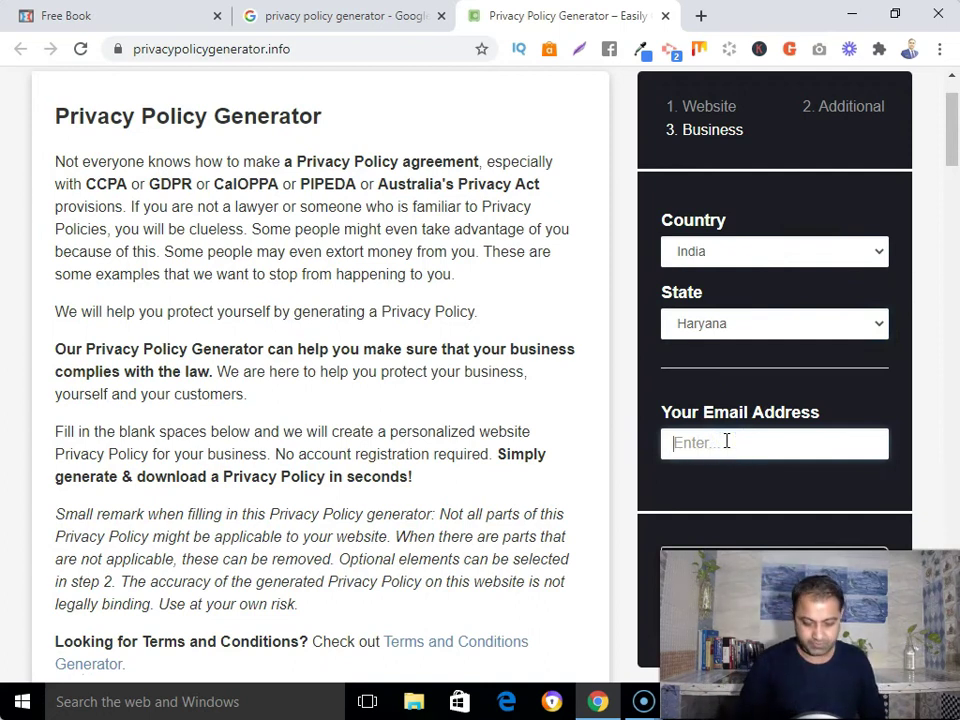
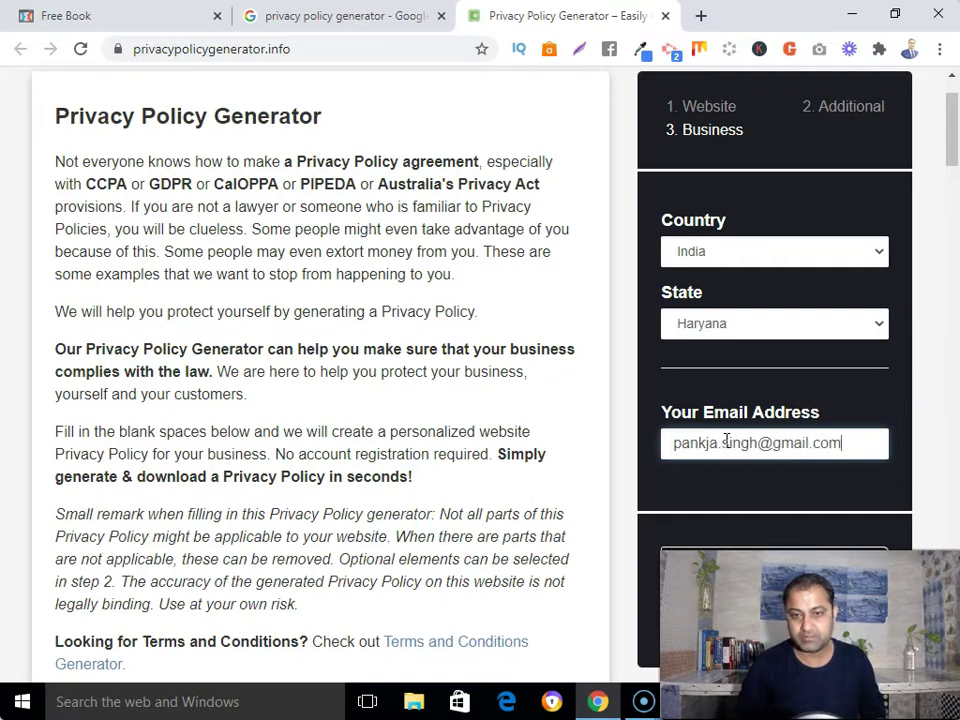
scroll(727, 441, down, 1)
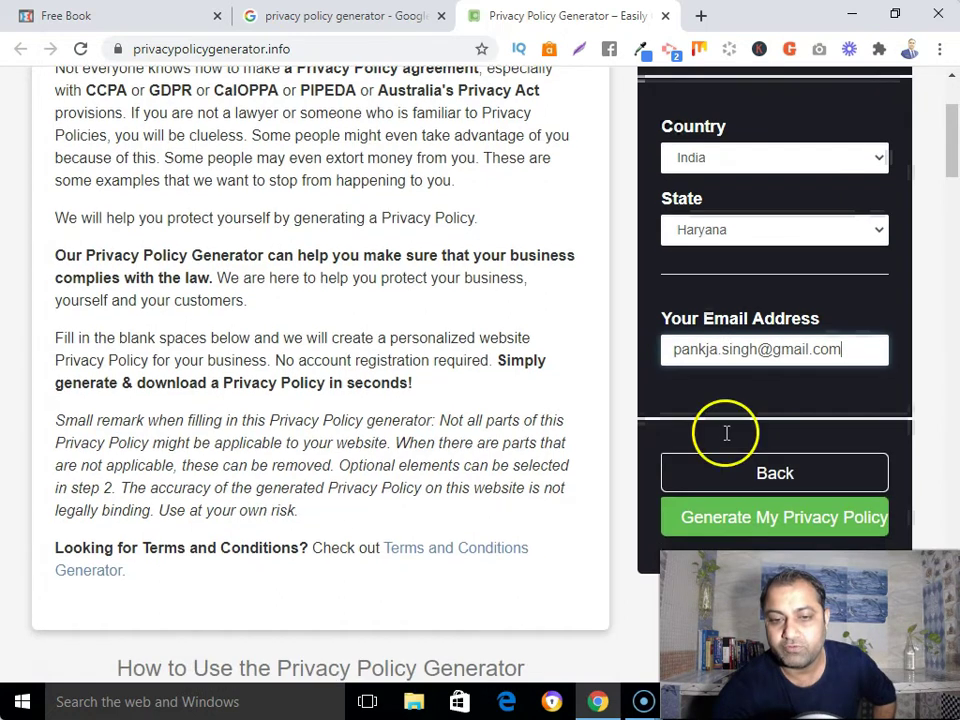
drag(686, 349, 898, 348)
scroll(825, 445, down, 1)
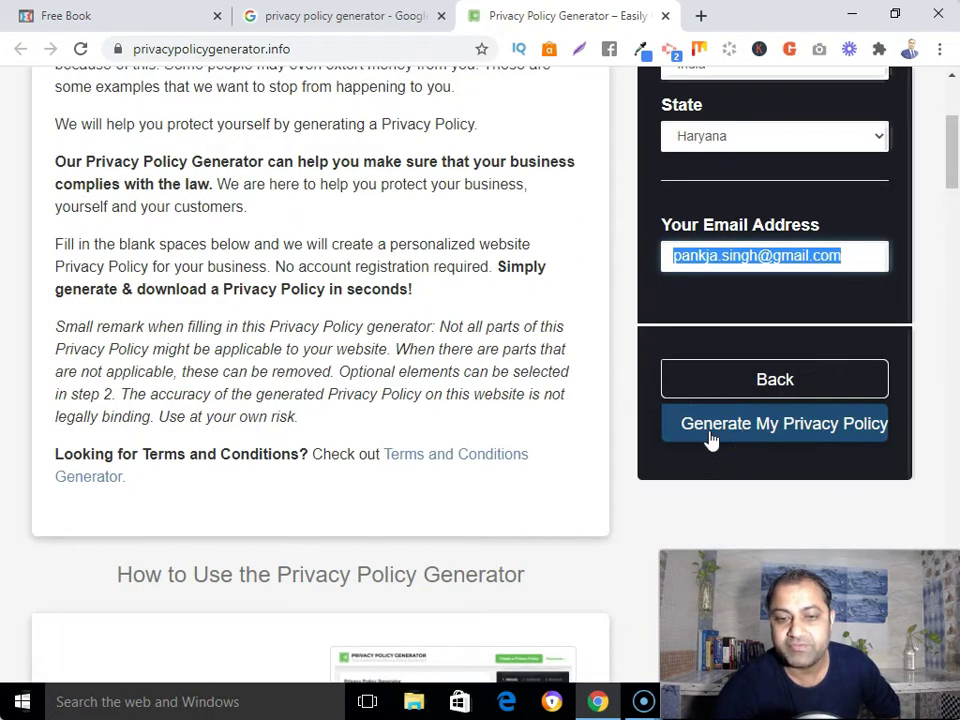
click(710, 441)
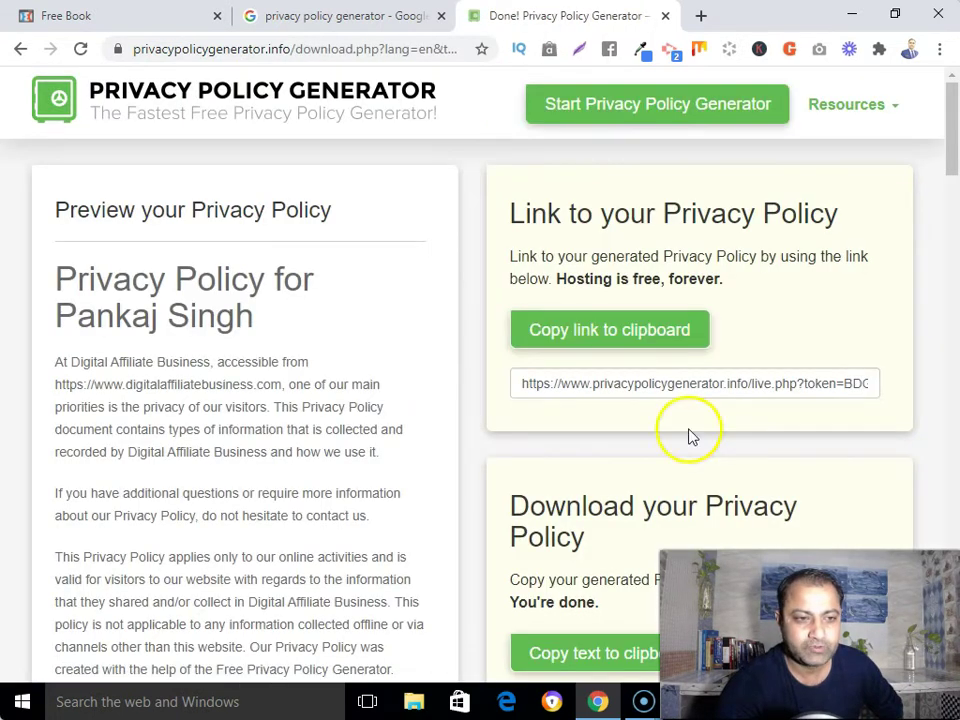
Check the business and owner names by selecting them in the policy heading and first paragraph
scroll(300, 400, down, 1)
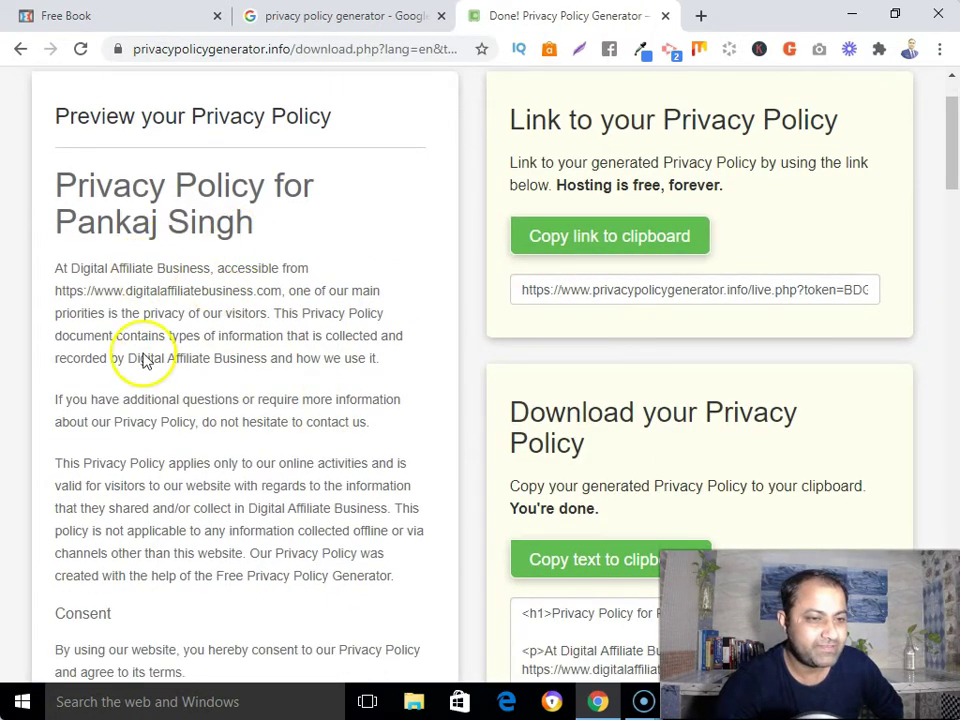
scroll(144, 350, down, 1)
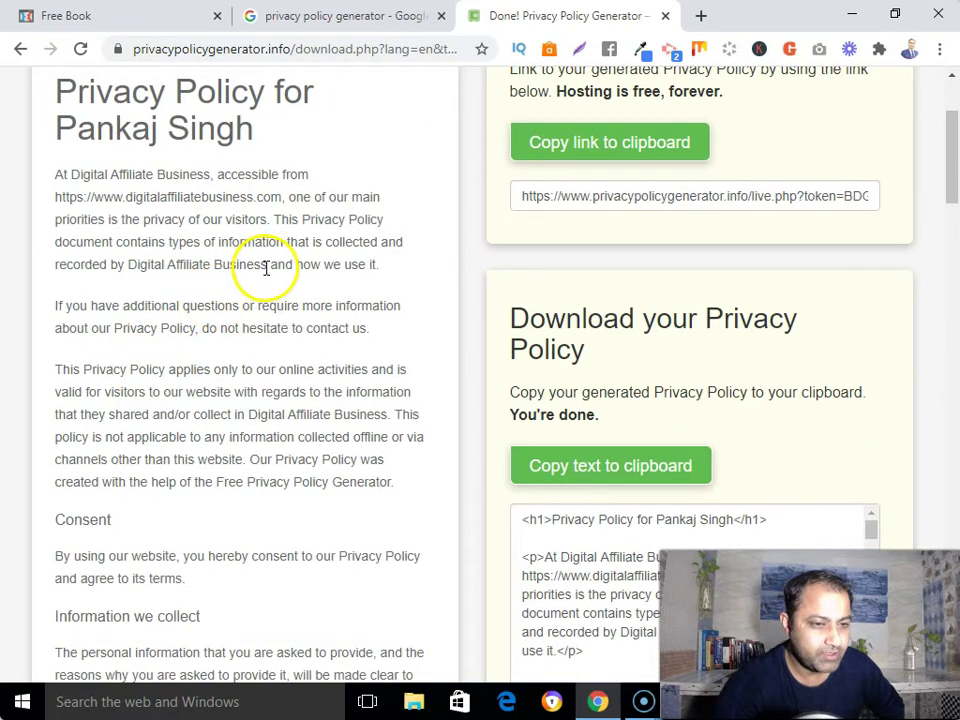
drag(266, 266, 142, 268)
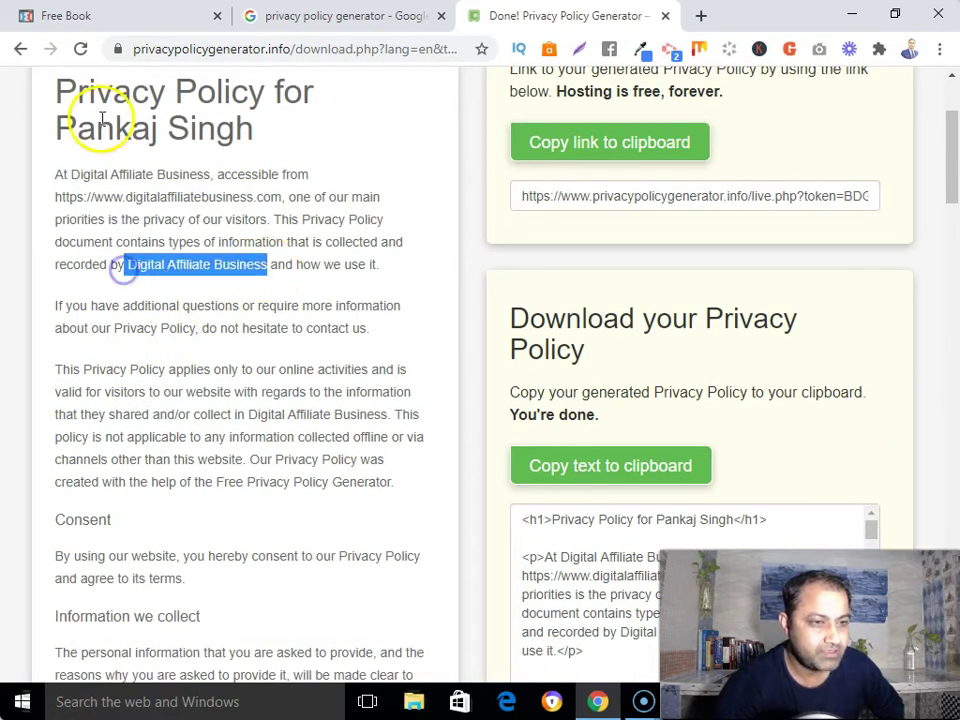
scroll(96, 129, up, 1)
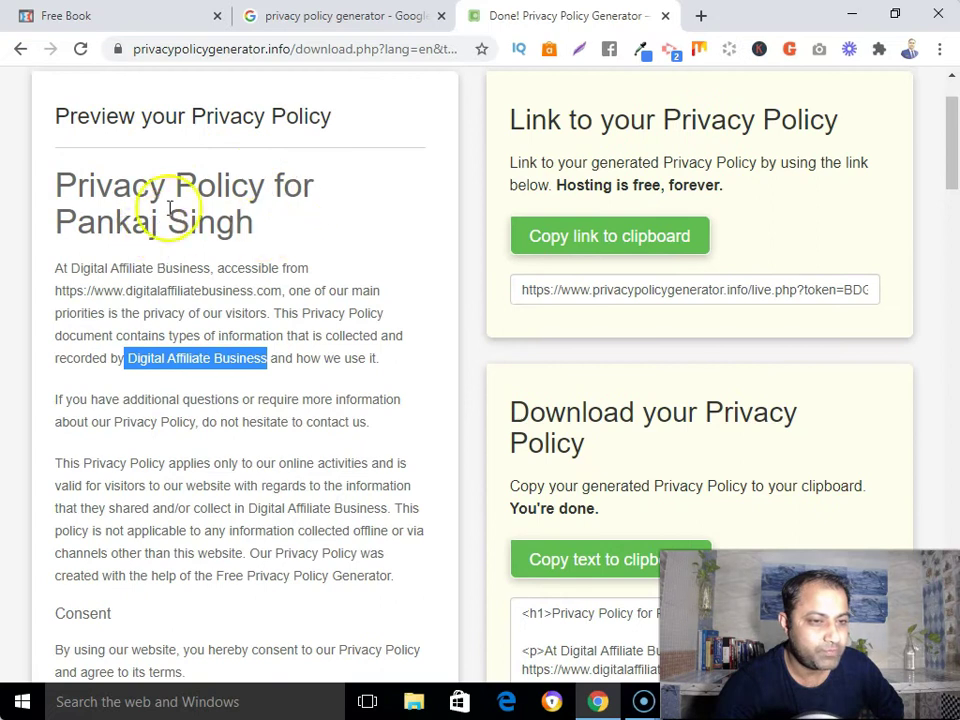
drag(60, 186, 62, 227)
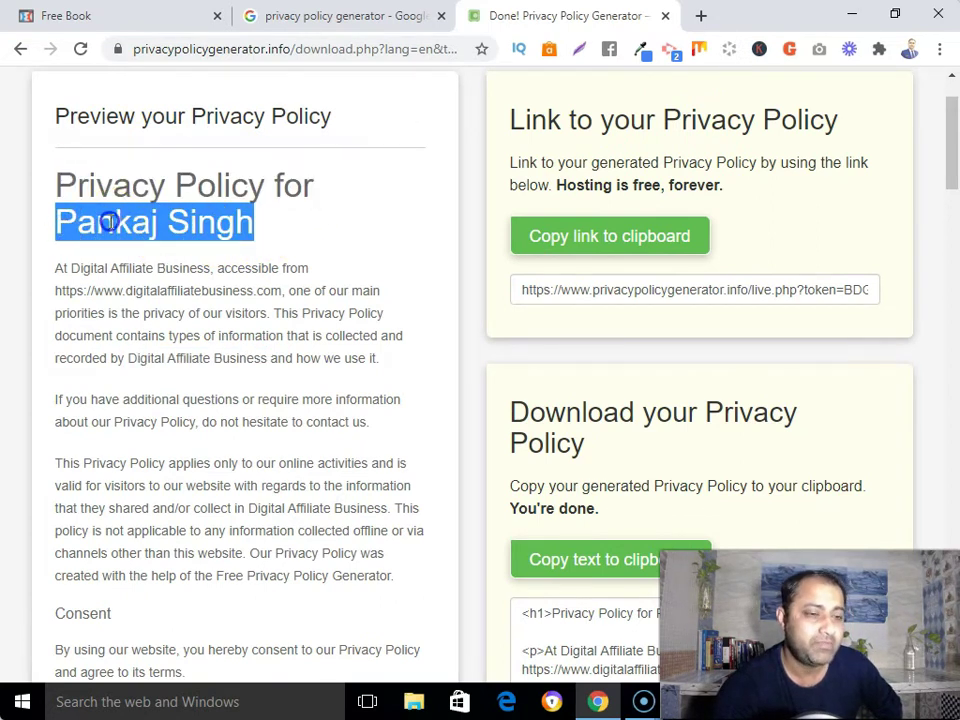
click(109, 221)
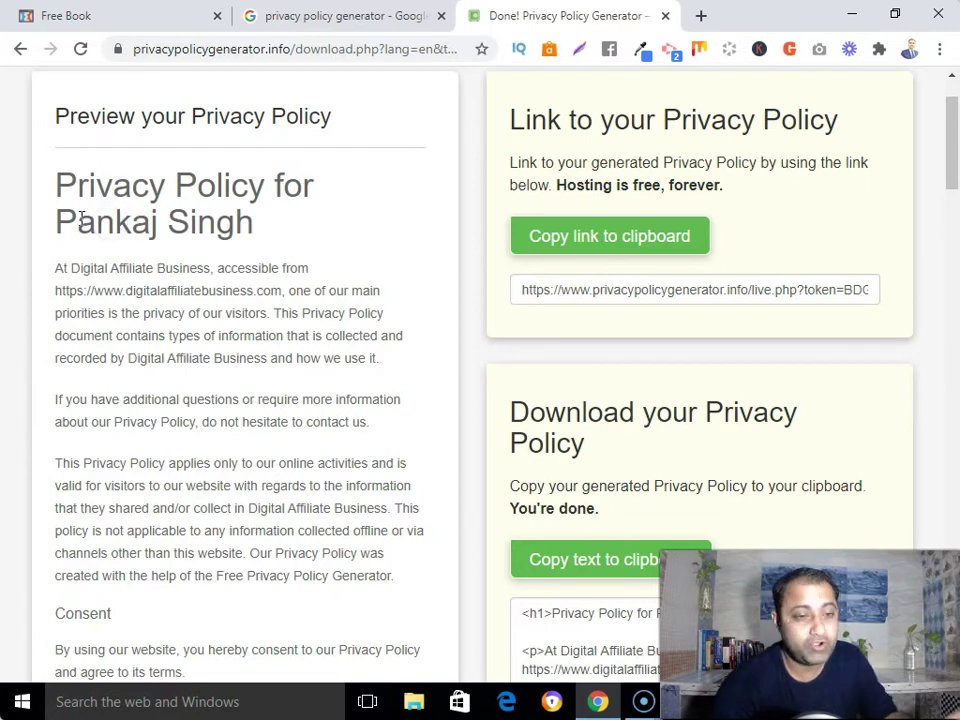
scroll(92, 318, down, 2)
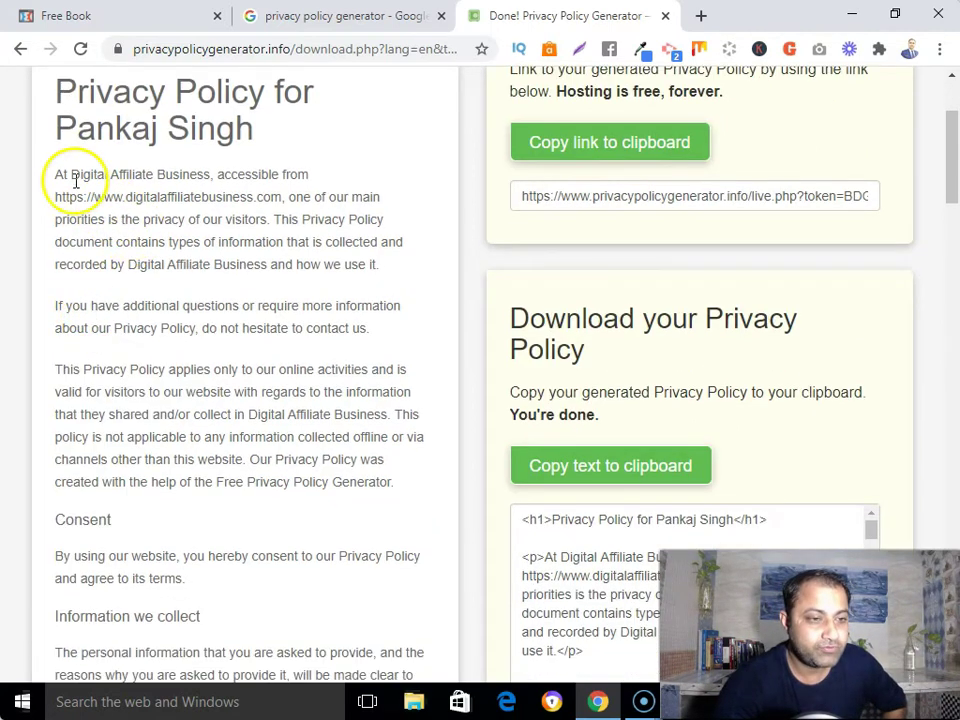
drag(71, 176, 210, 172)
scroll(200, 328, up, 4)
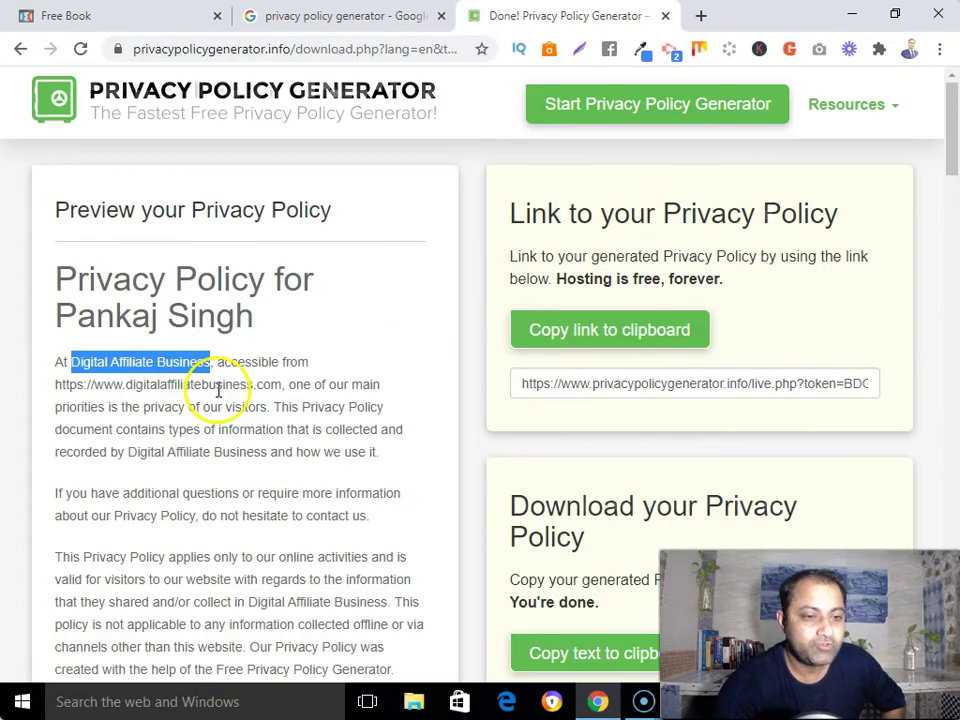
drag(58, 280, 160, 278)
click(75, 321)
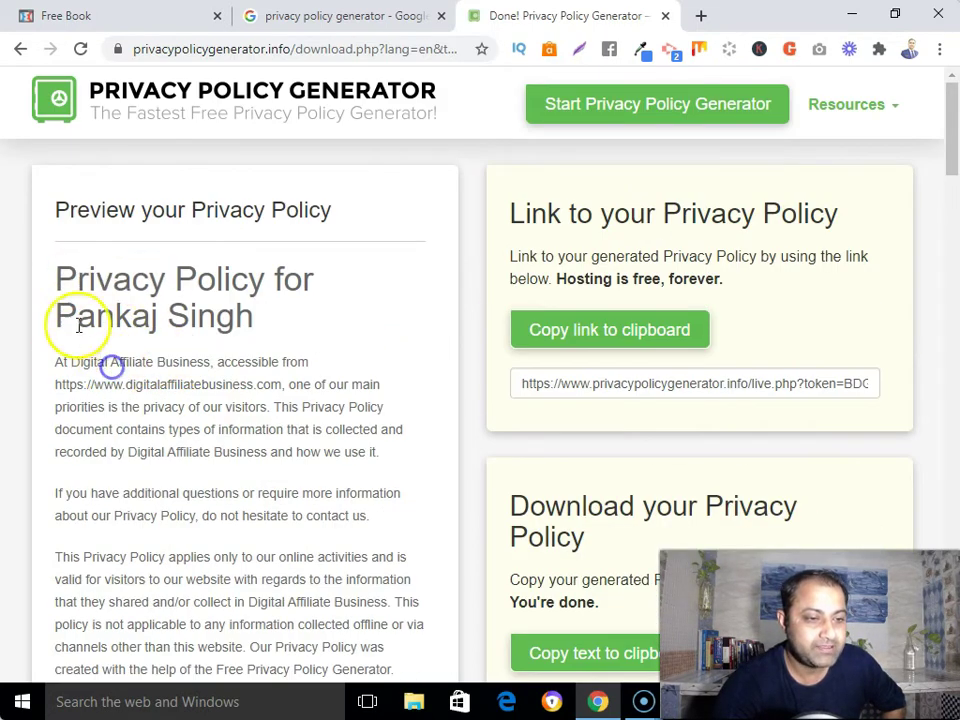
Copy the whole policy text from its opening paragraph, then switch to the Free Book page
drag(64, 360, 320, 594)
right_click(310, 484)
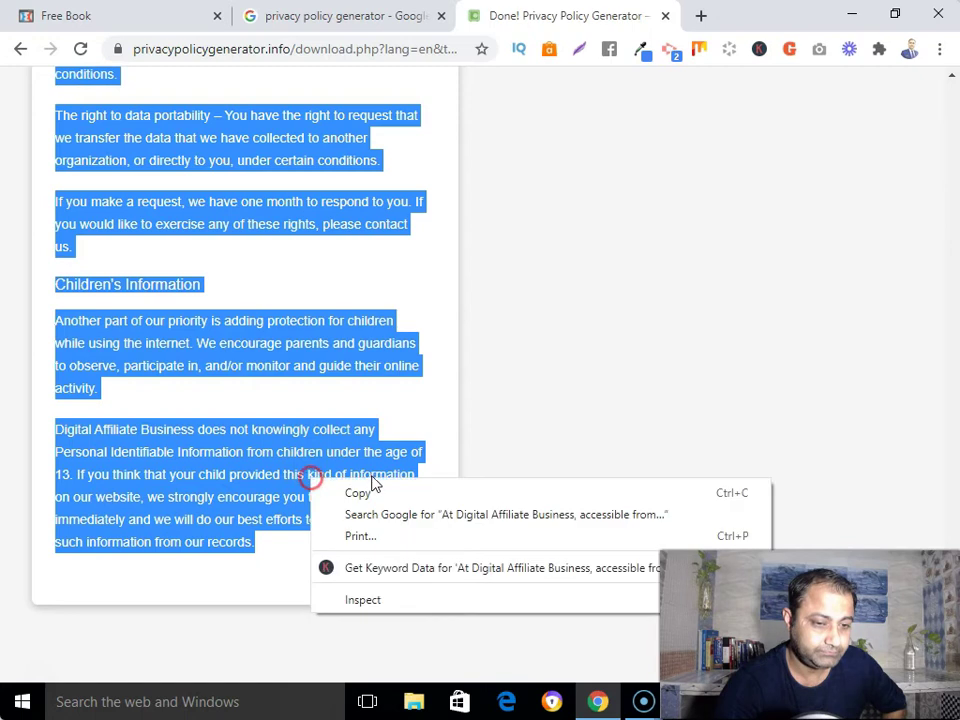
click(369, 492)
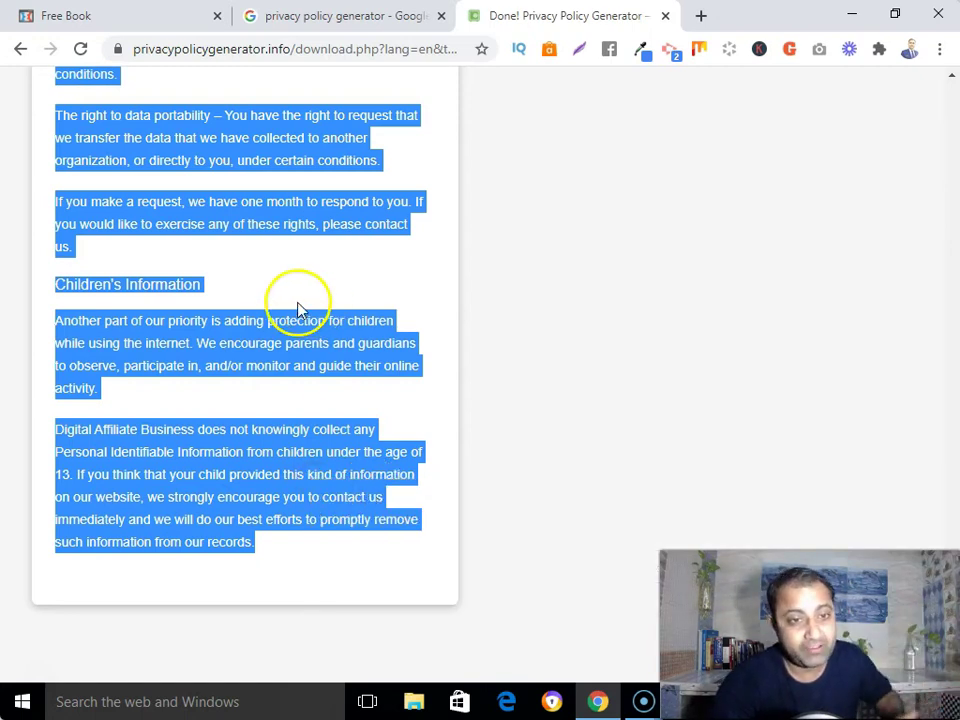
click(150, 18)
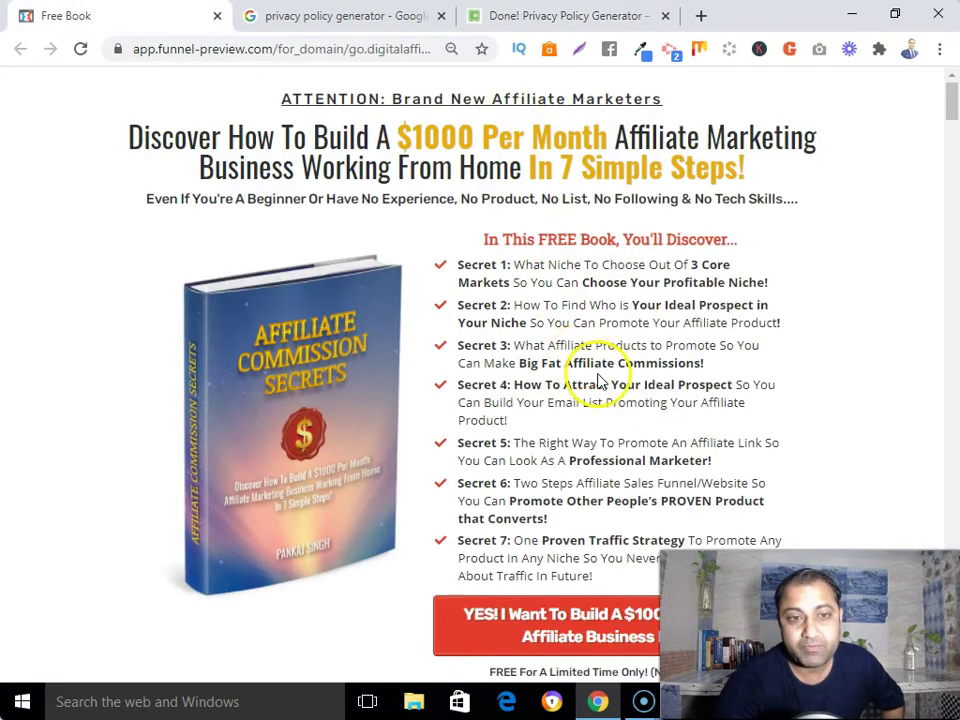
Look at the Privacy Policy link in the Free Book page footer, then return to the generated policy tab
scroll(952, 193, down, 1)
drag(952, 193, 951, 620)
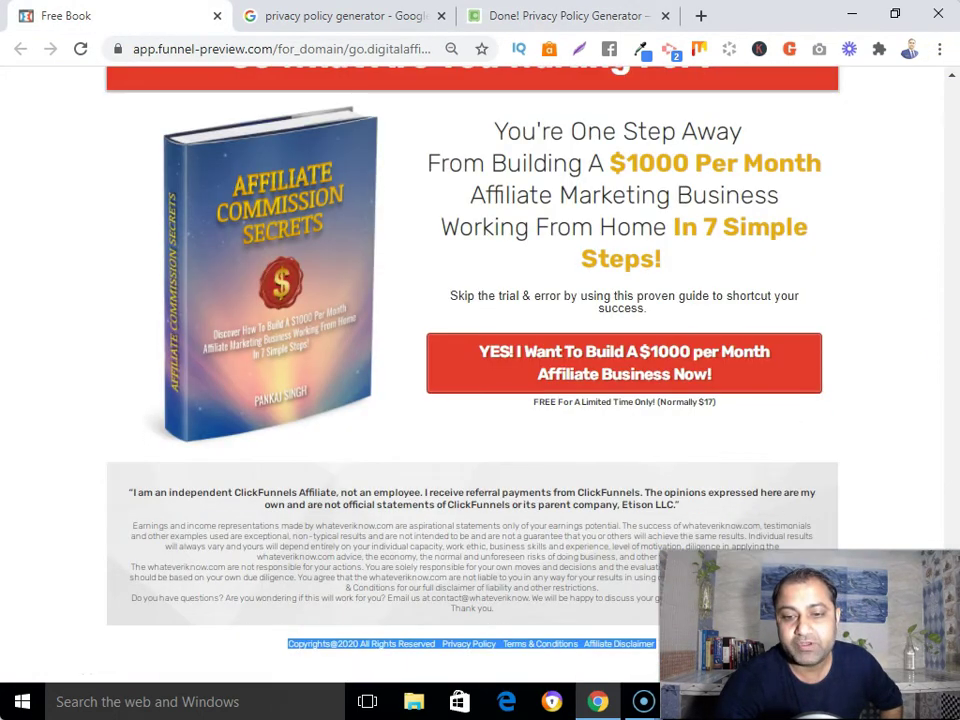
click(253, 655)
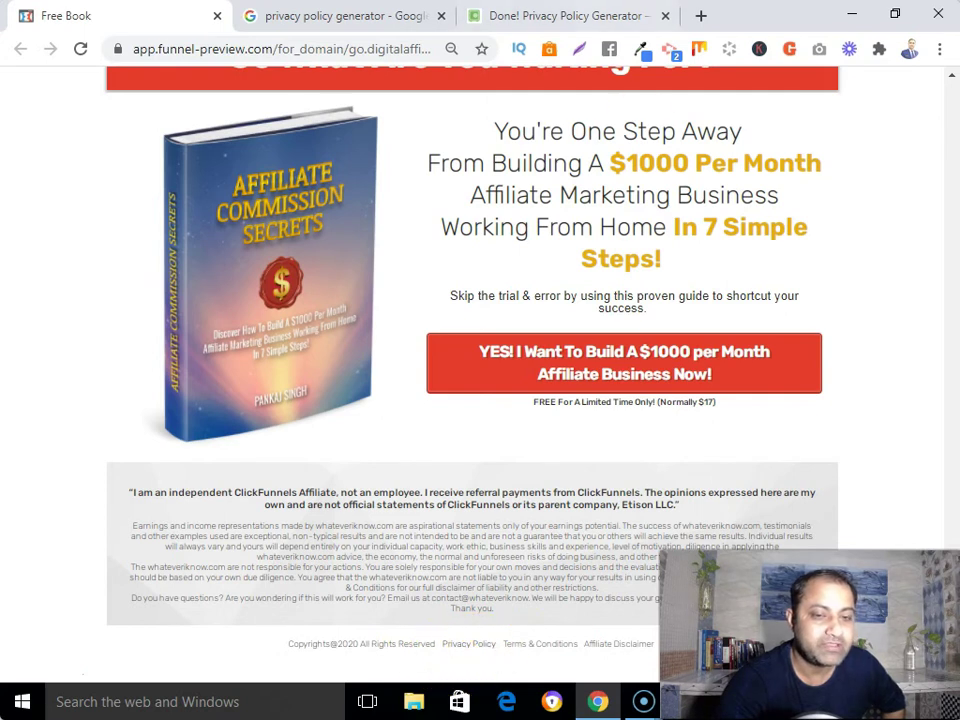
click(495, 16)
click(214, 204)
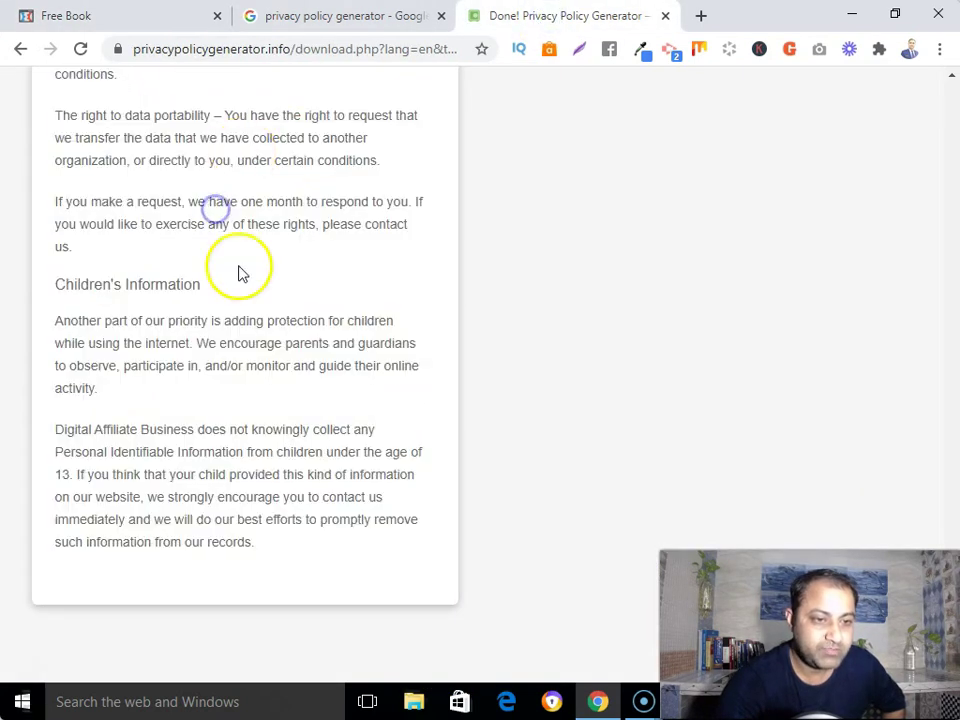